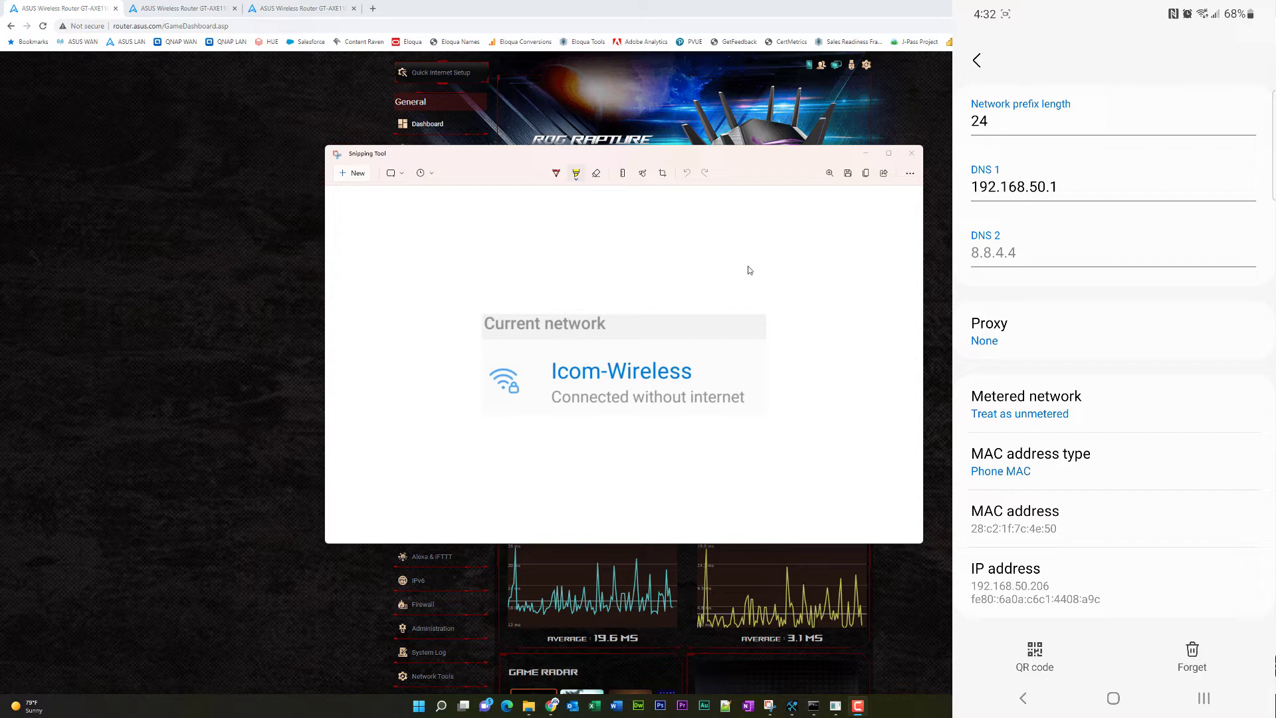
pyautogui.click(1043, 407)
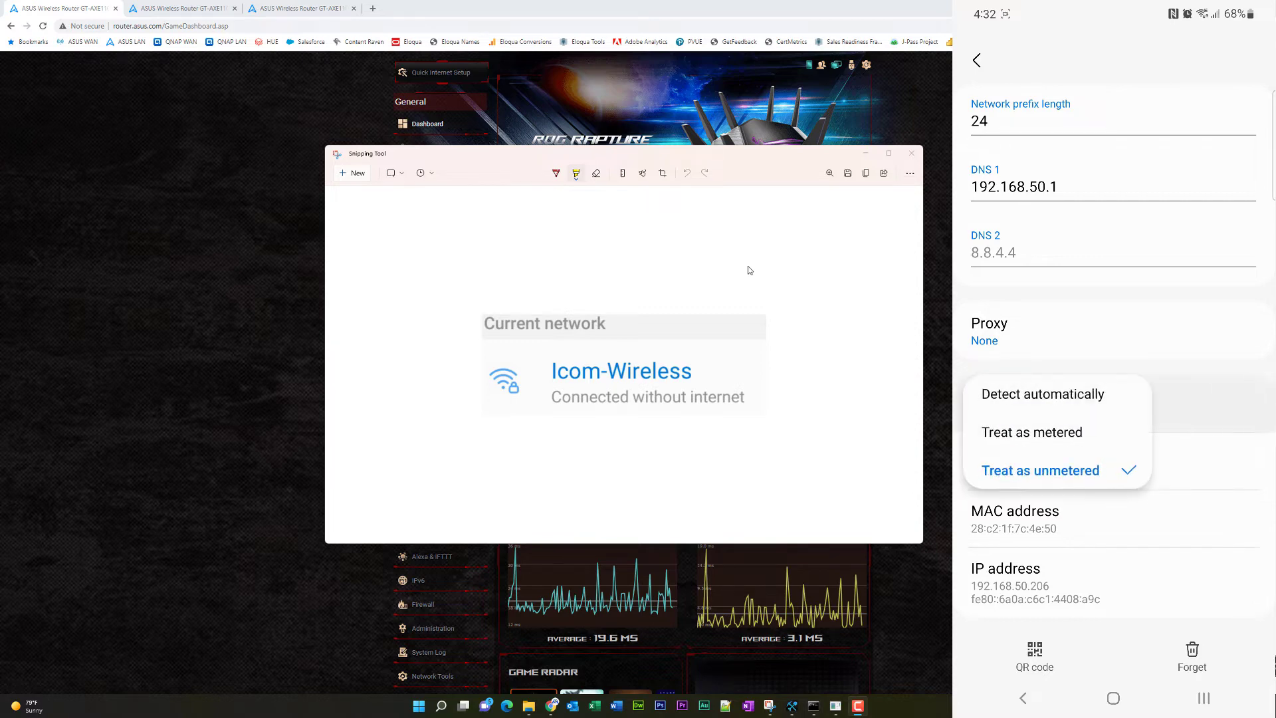
pyautogui.click(1192, 379)
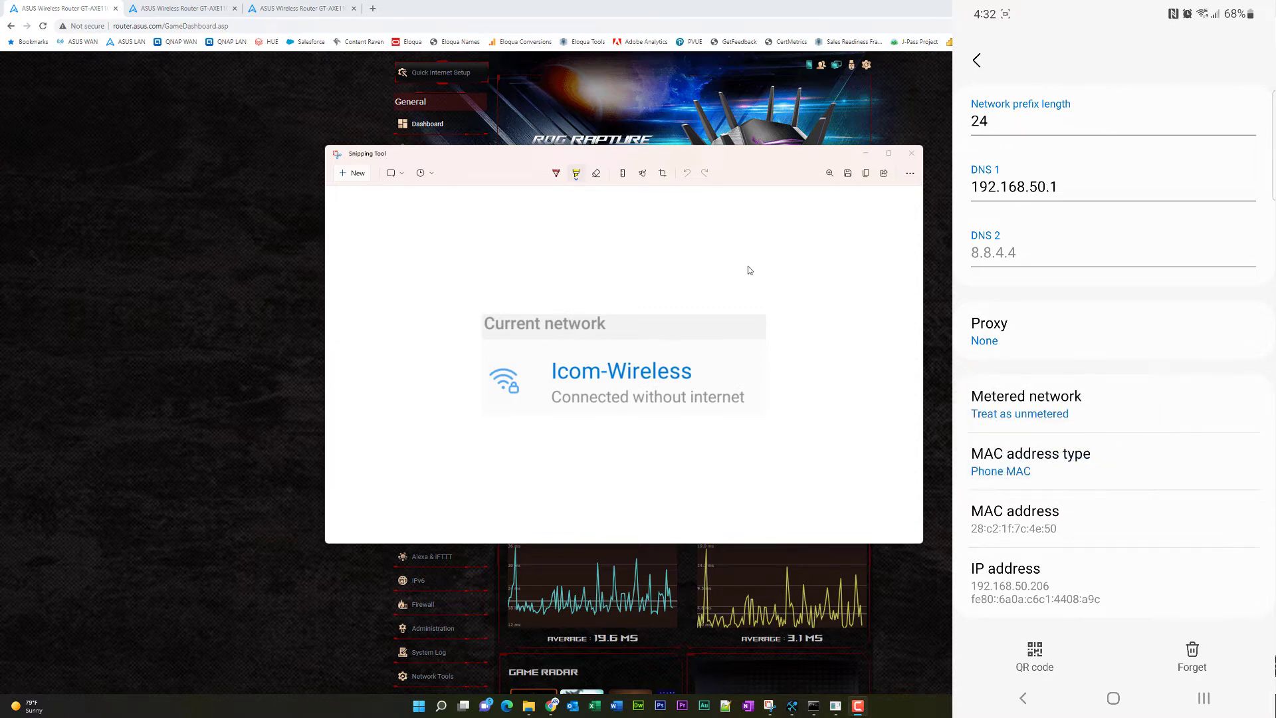
pyautogui.click(1047, 408)
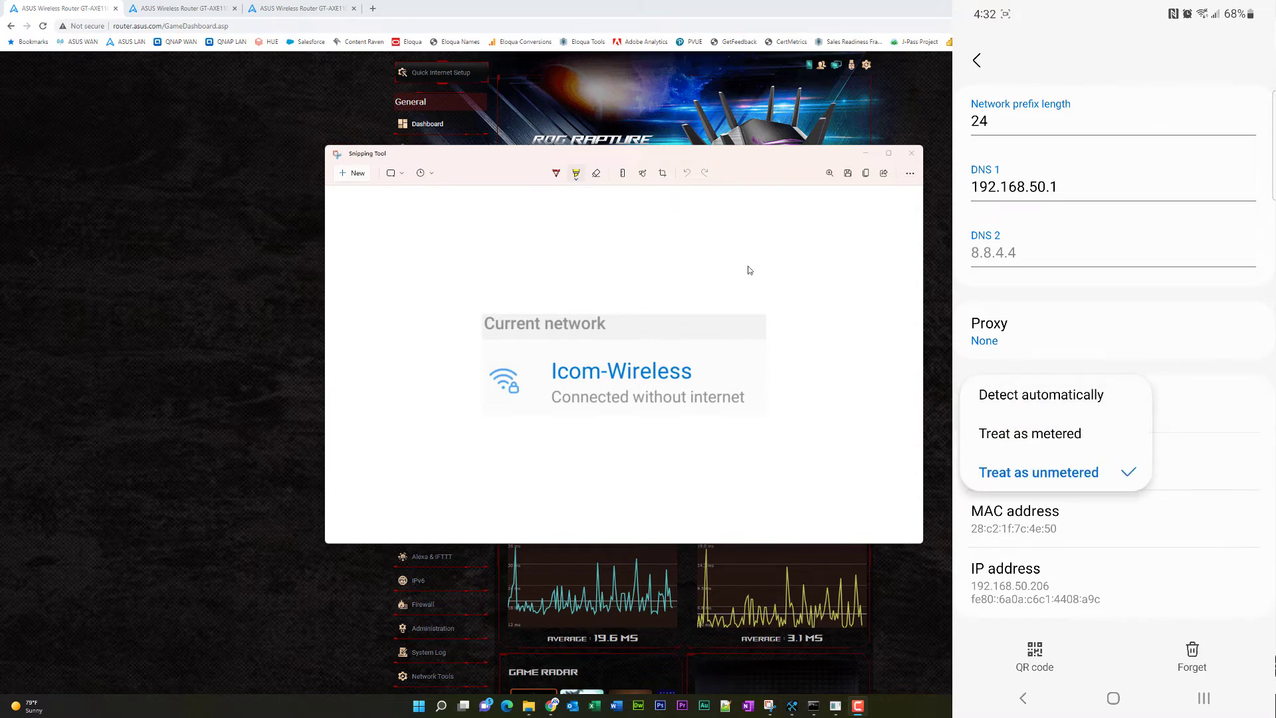
pyautogui.click(1194, 403)
pyautogui.scroll(3, 1219, 327)
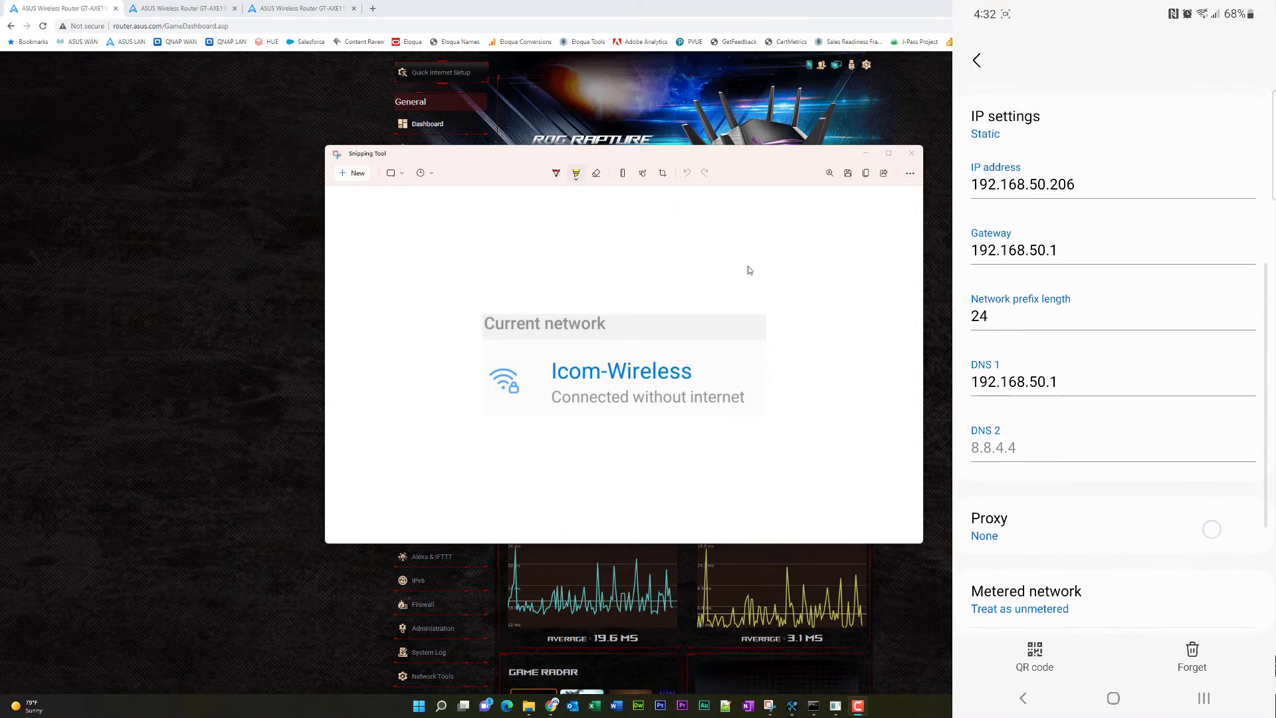
pyautogui.scroll(3, 1211, 532)
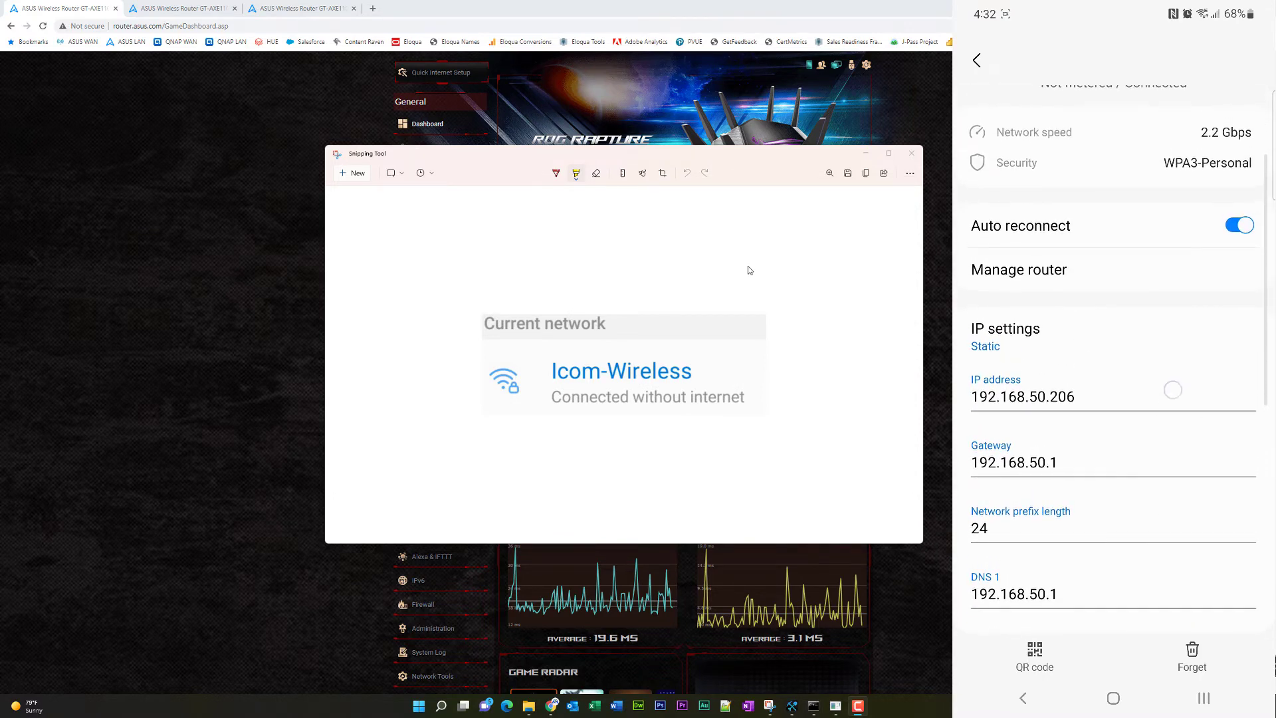
pyautogui.scroll(2, 1188, 352)
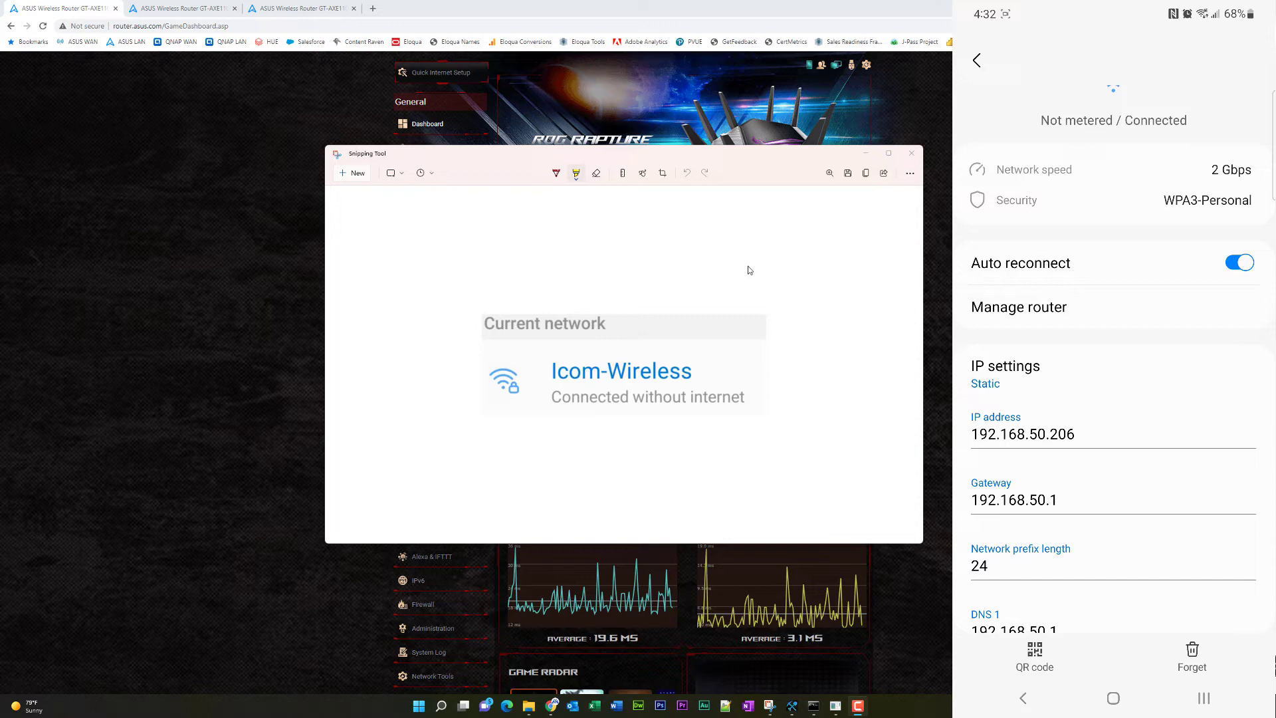
pyautogui.scroll(-3, 1215, 398)
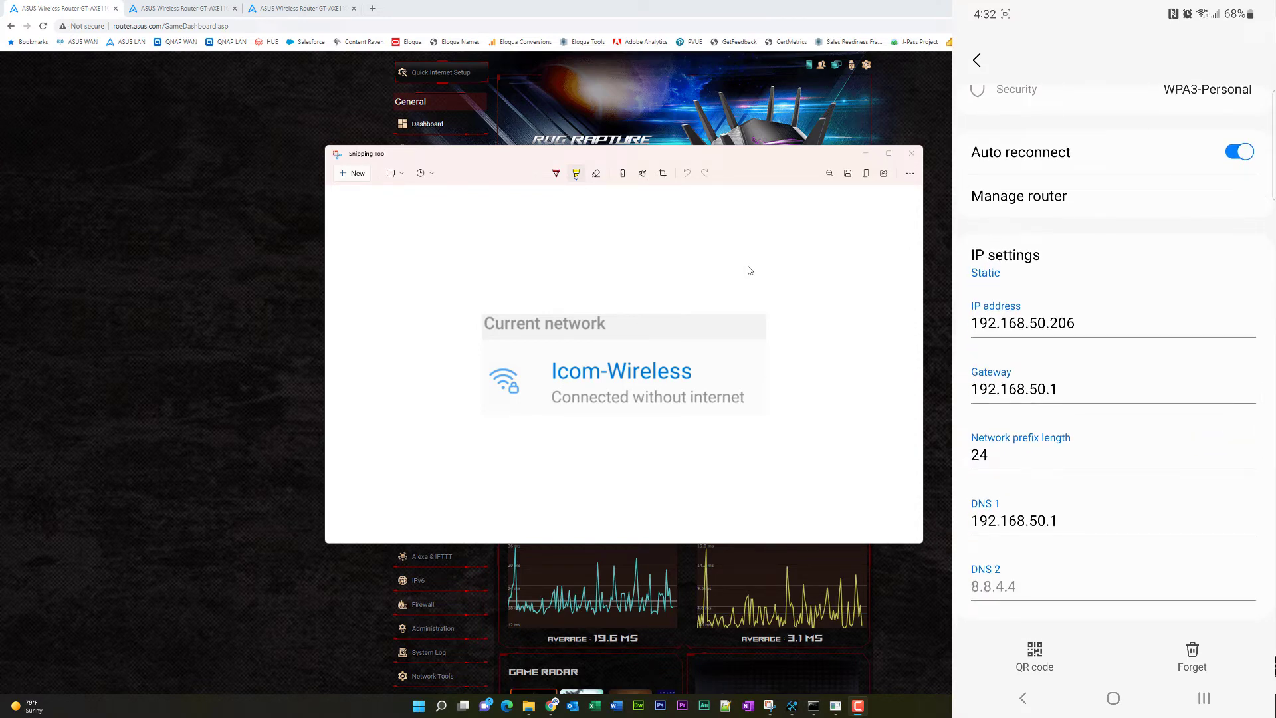
pyautogui.scroll(-4, 1171, 510)
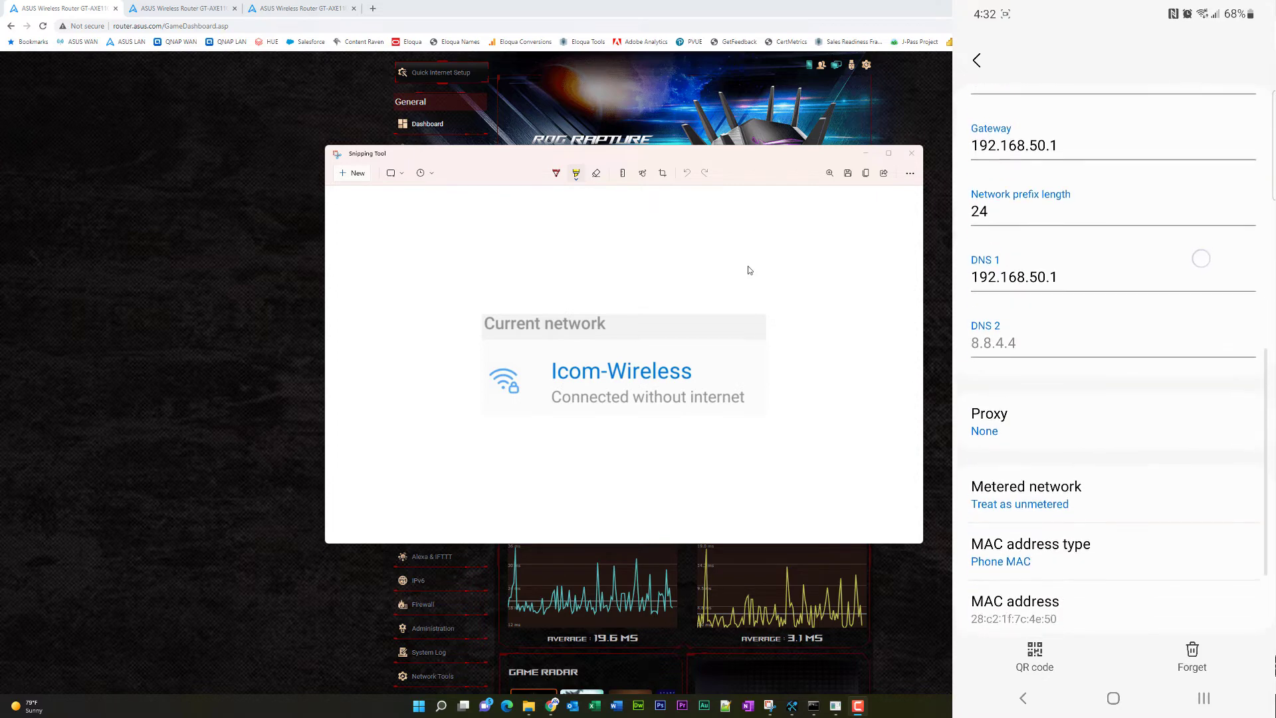
pyautogui.scroll(3, 1196, 372)
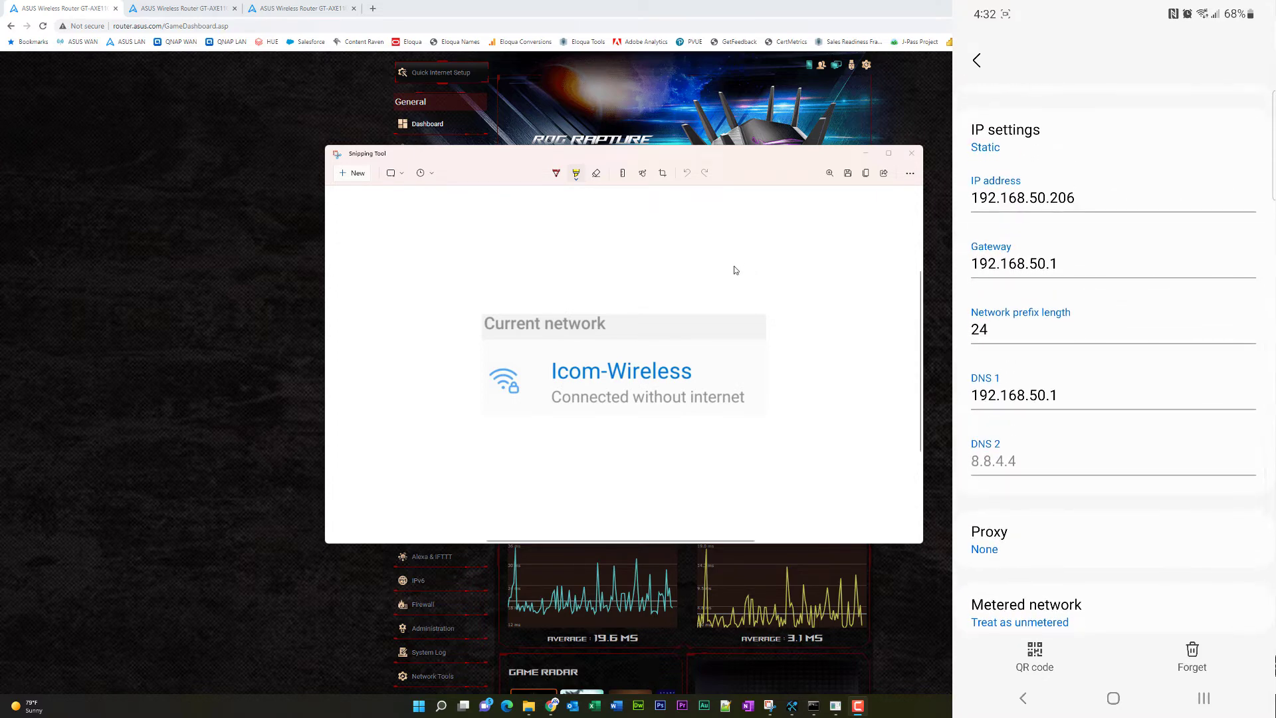
# - Show the LAN DHCP Server page listing the phone reserved at 192.168.50.206
pyautogui.click(866, 156)
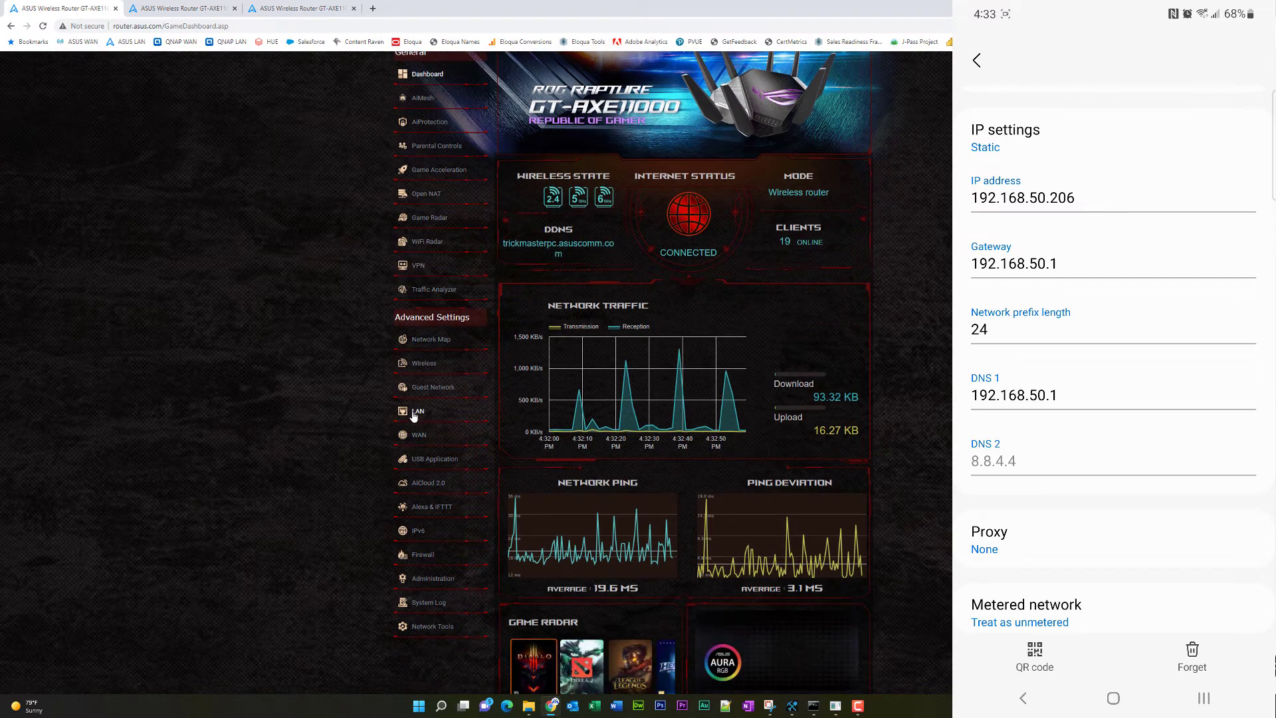
pyautogui.scroll(1, 416, 415)
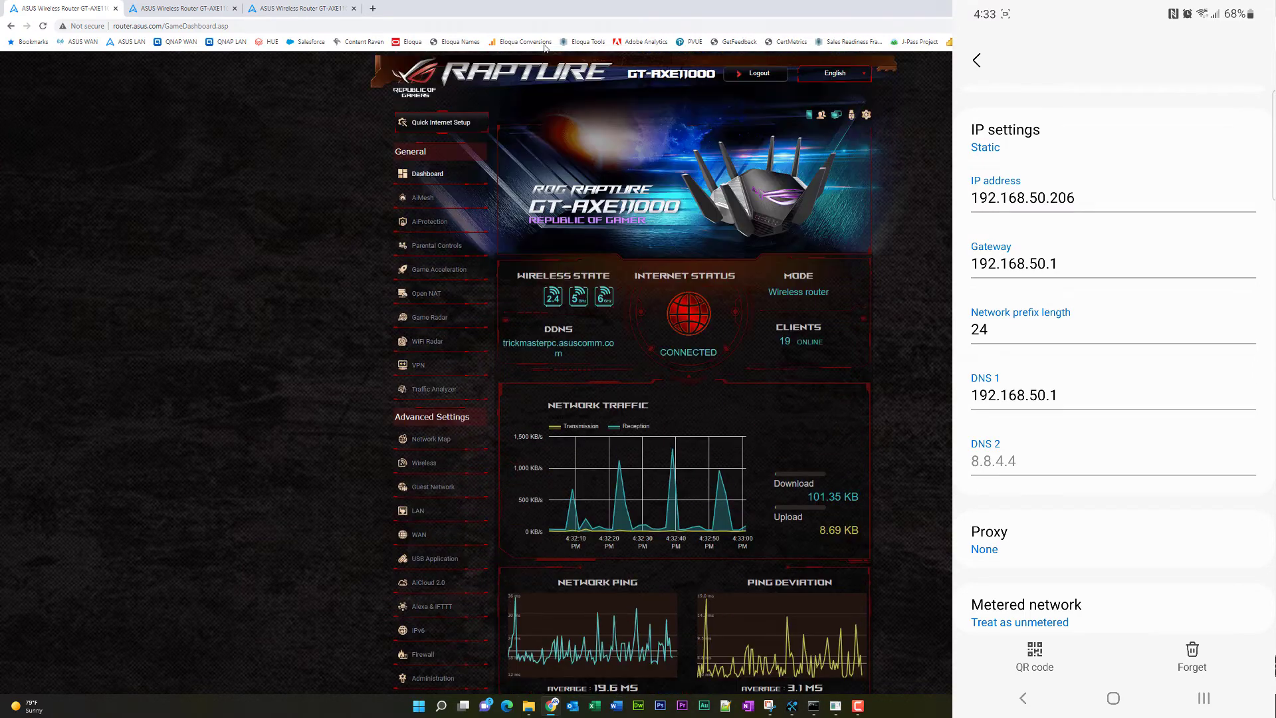
pyautogui.click(417, 511)
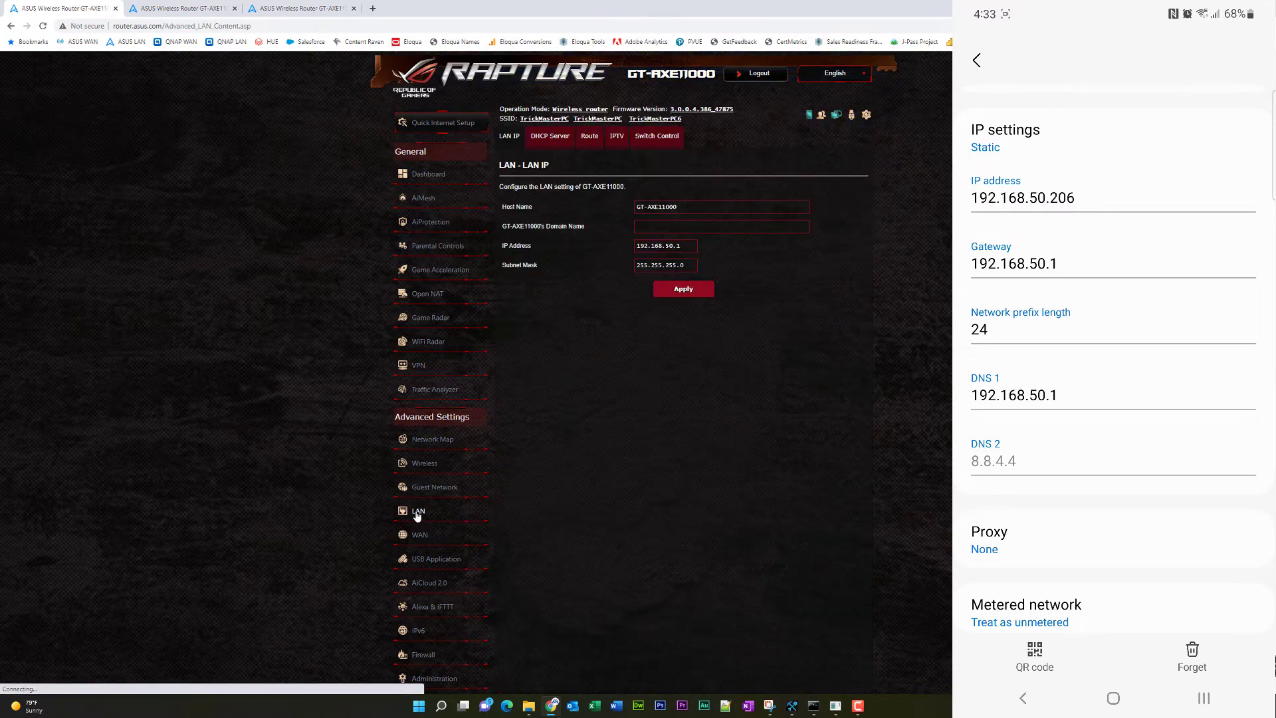
pyautogui.click(550, 138)
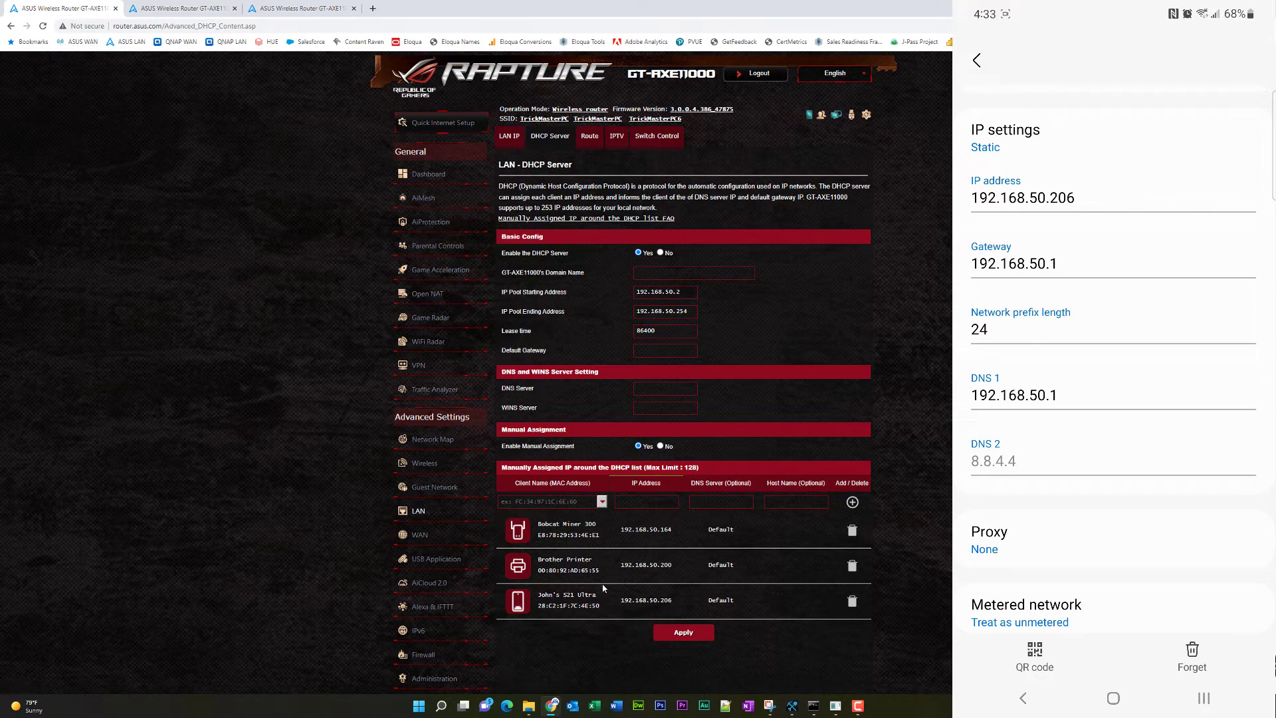
pyautogui.moveTo(537, 606); pyautogui.dragTo(599, 605)
pyautogui.click(538, 595)
pyautogui.moveTo(538, 594); pyautogui.dragTo(602, 608)
pyautogui.scroll(-5, 1185, 308)
pyautogui.scroll(5, 1196, 490)
pyautogui.scroll(-3, 1211, 277)
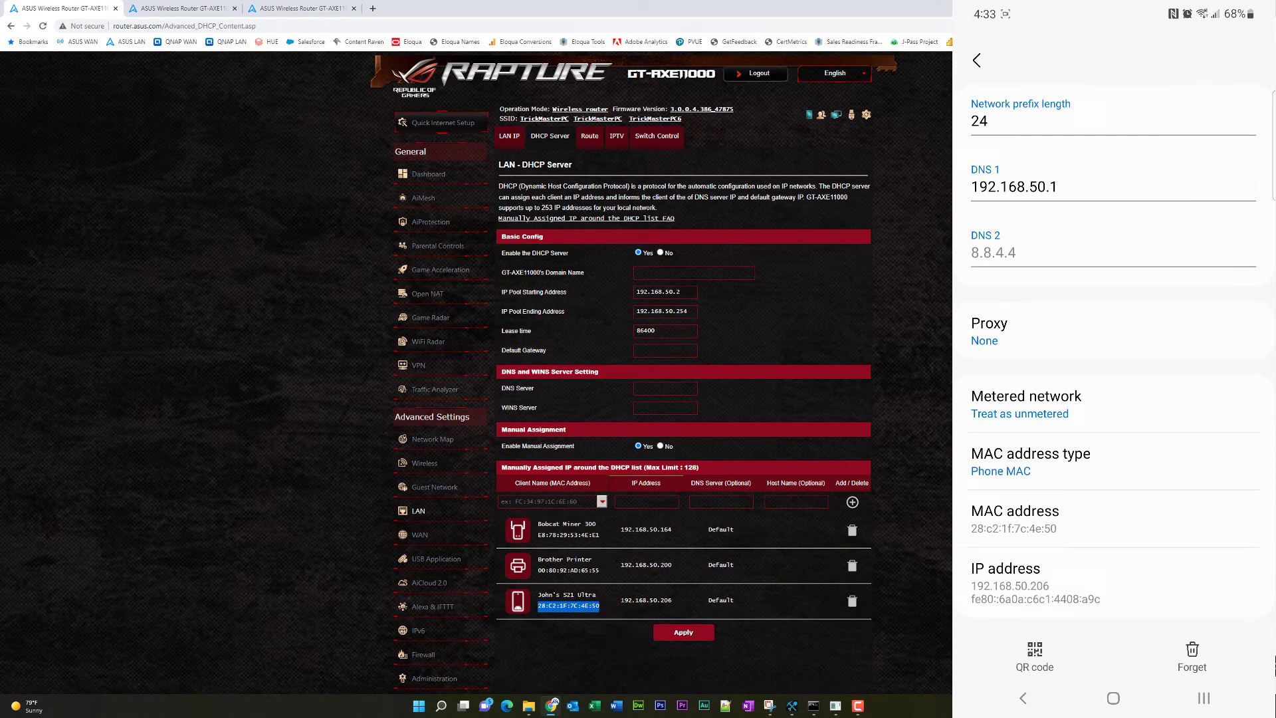
pyautogui.doubleClick(646, 600)
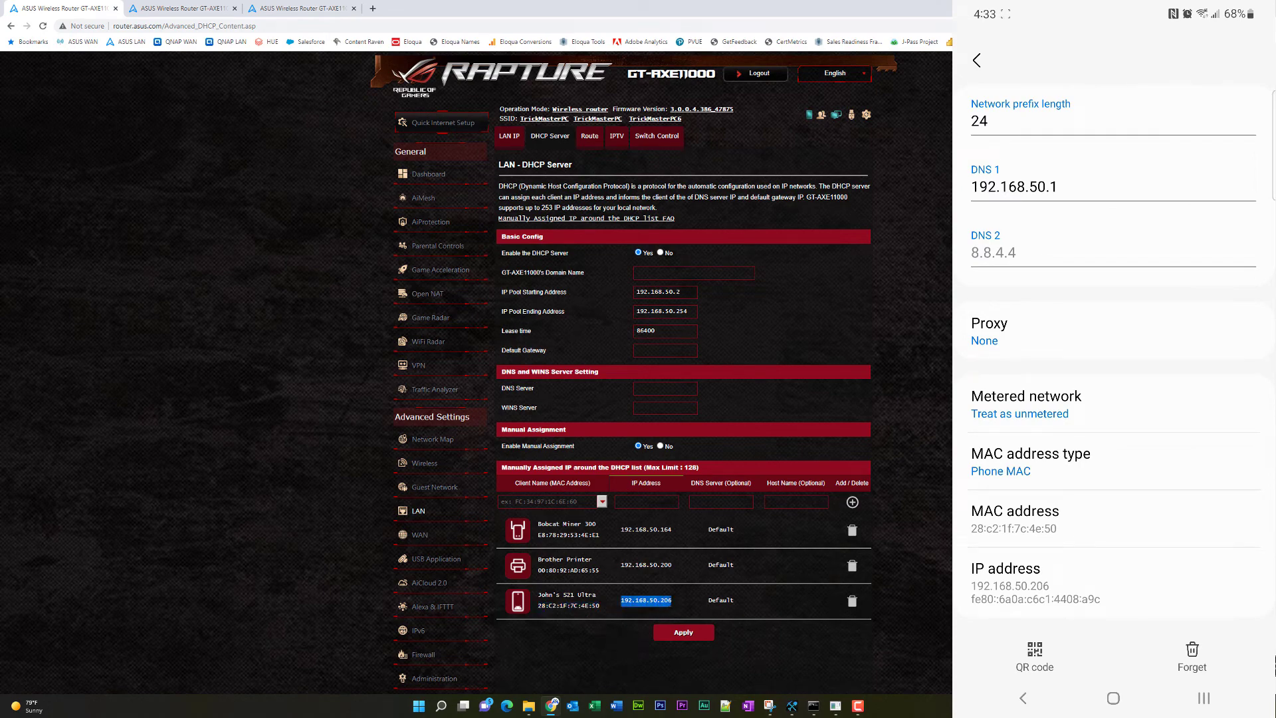
# - On Wireless - General, highlight the 6 GHz SSID TrickMasterPC6 and the 5 GHz SSID TrickMasterPC
pyautogui.click(192, 11)
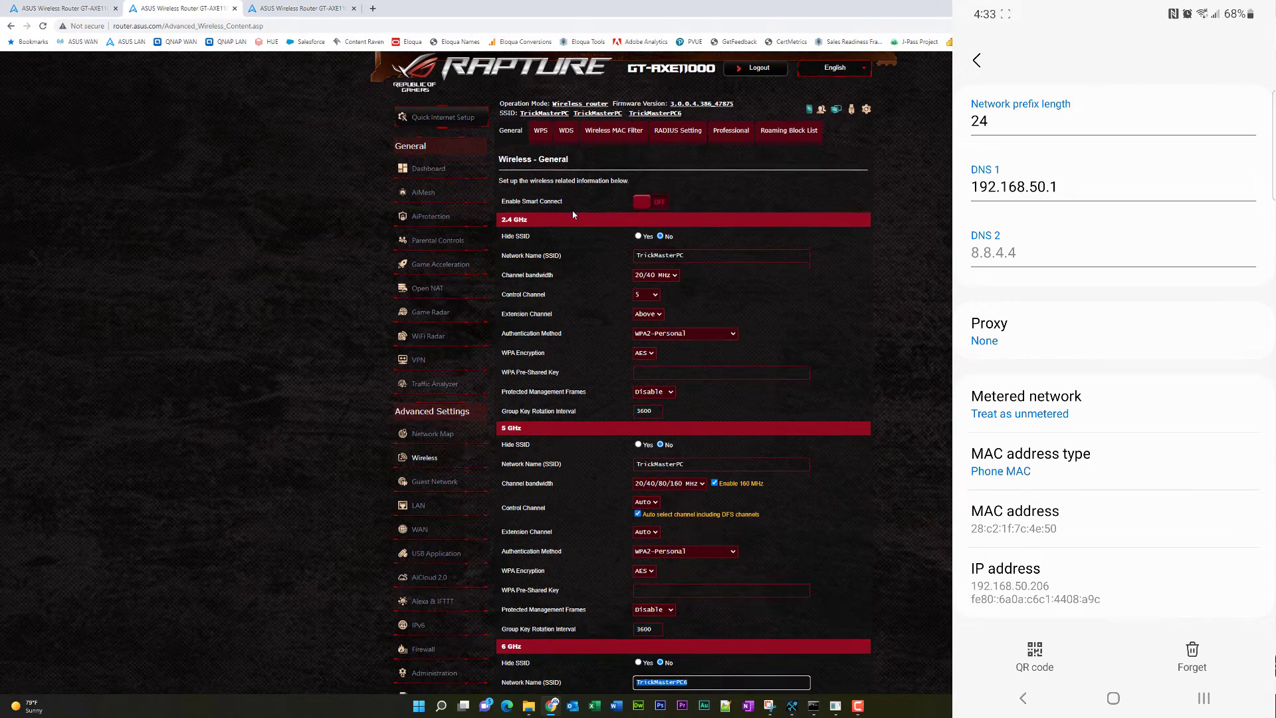
pyautogui.scroll(-4, 573, 215)
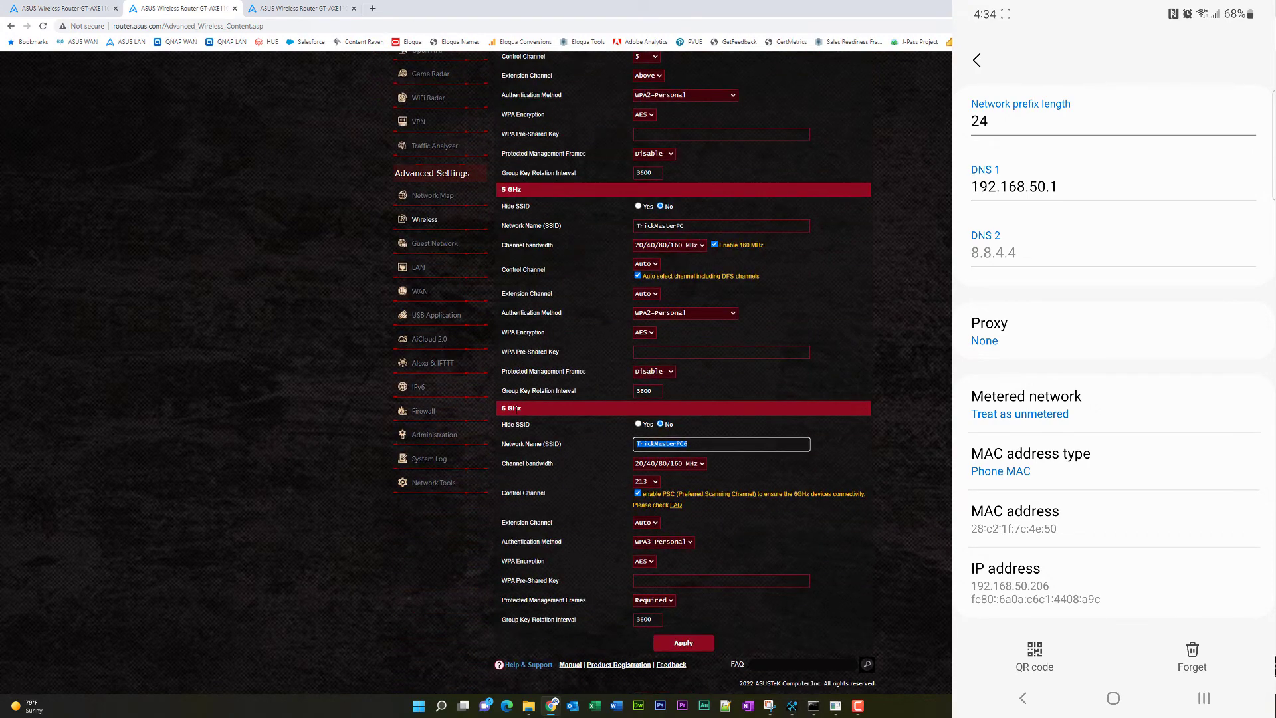
pyautogui.moveTo(688, 443); pyautogui.dragTo(640, 444)
pyautogui.scroll(3, 660, 192)
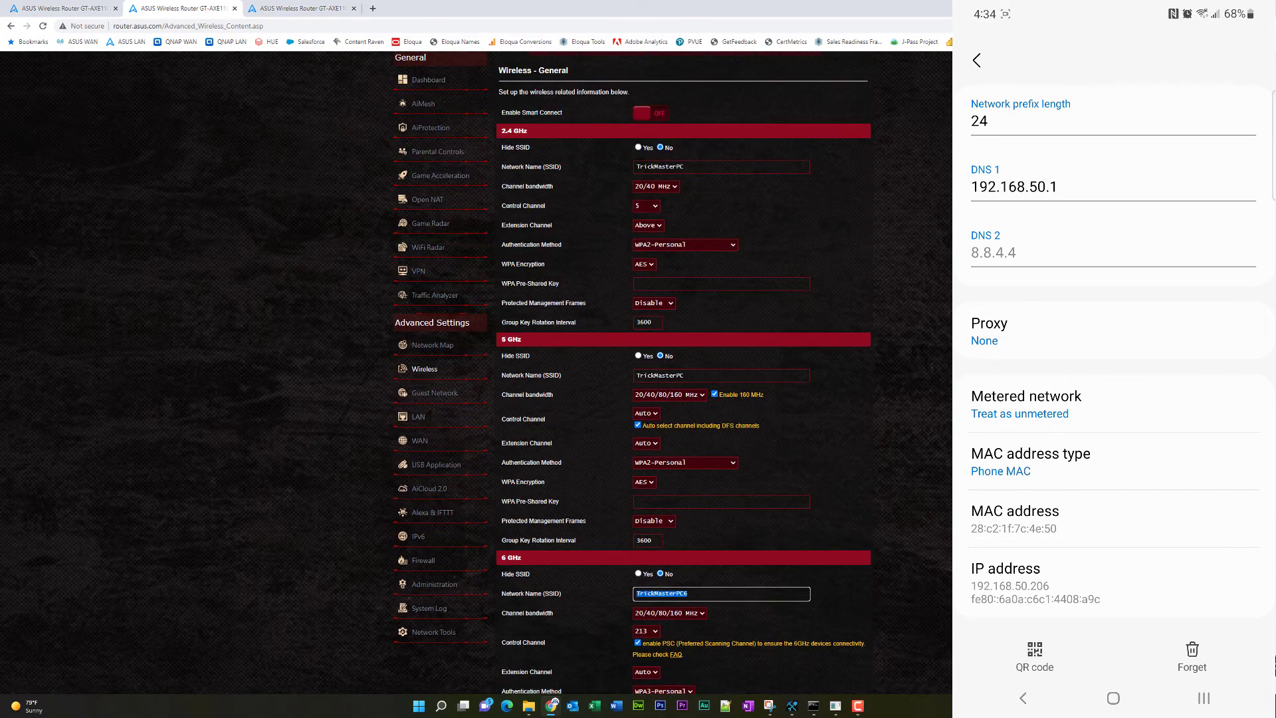
pyautogui.moveTo(684, 375); pyautogui.dragTo(635, 376)
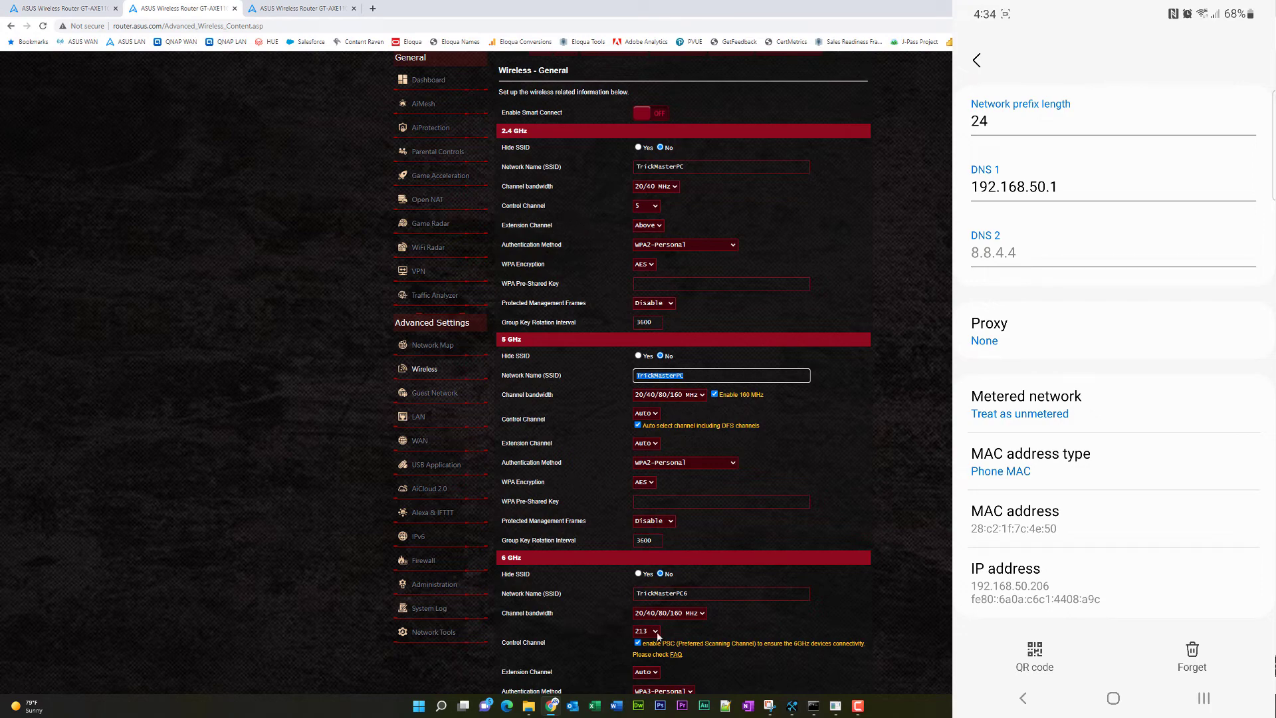
pyautogui.scroll(3, 716, 208)
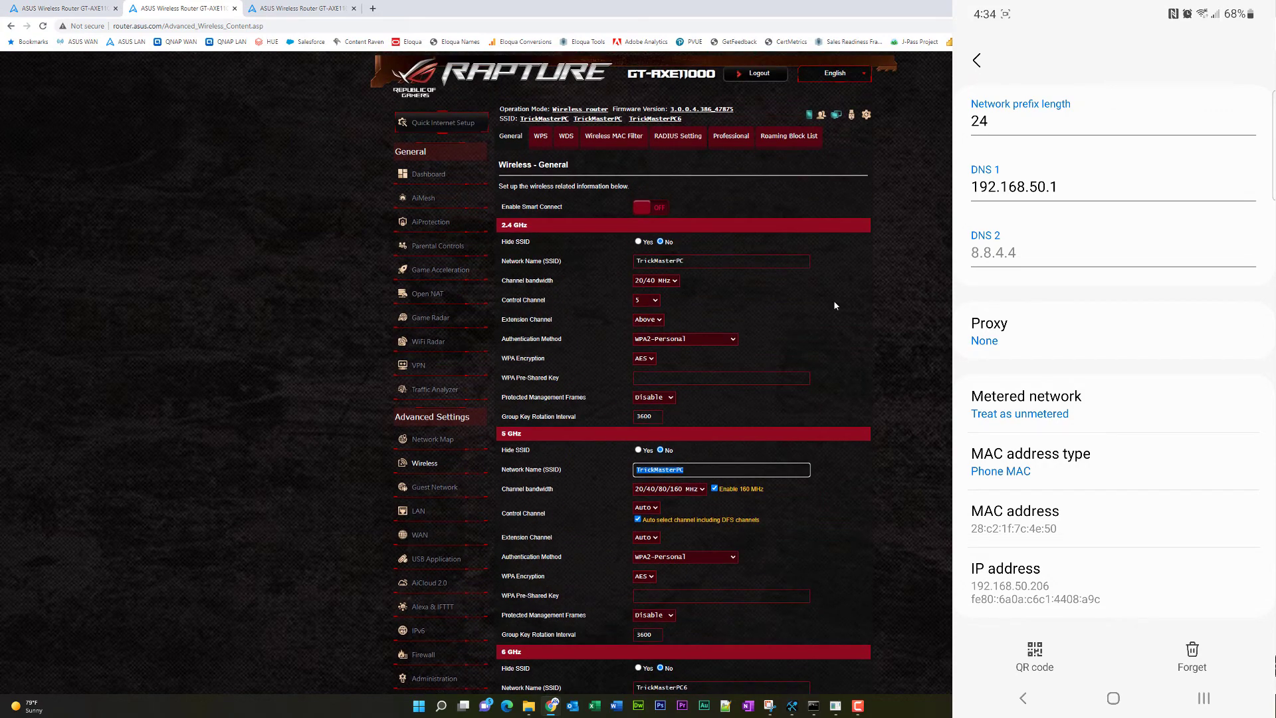
pyautogui.click(730, 136)
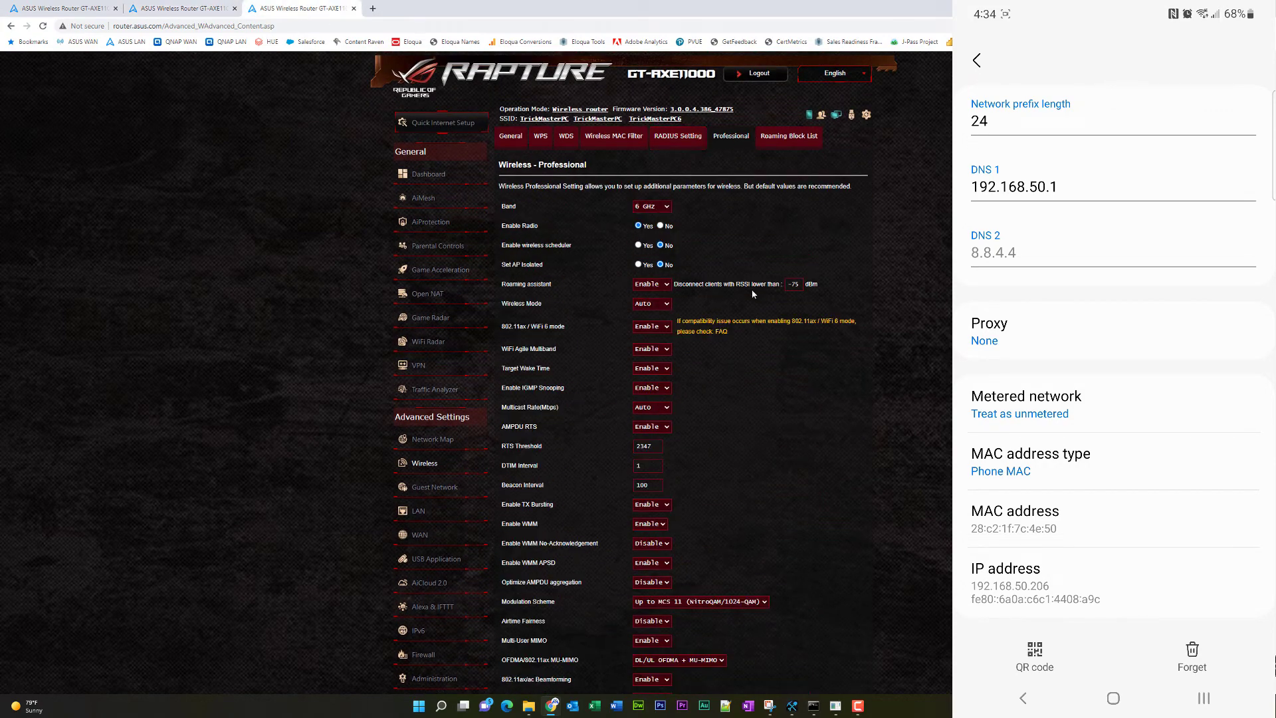
pyautogui.moveTo(682, 283); pyautogui.dragTo(773, 284)
pyautogui.doubleClick(793, 284)
pyautogui.hotkey('ctrl', 'shift', 'Tab')
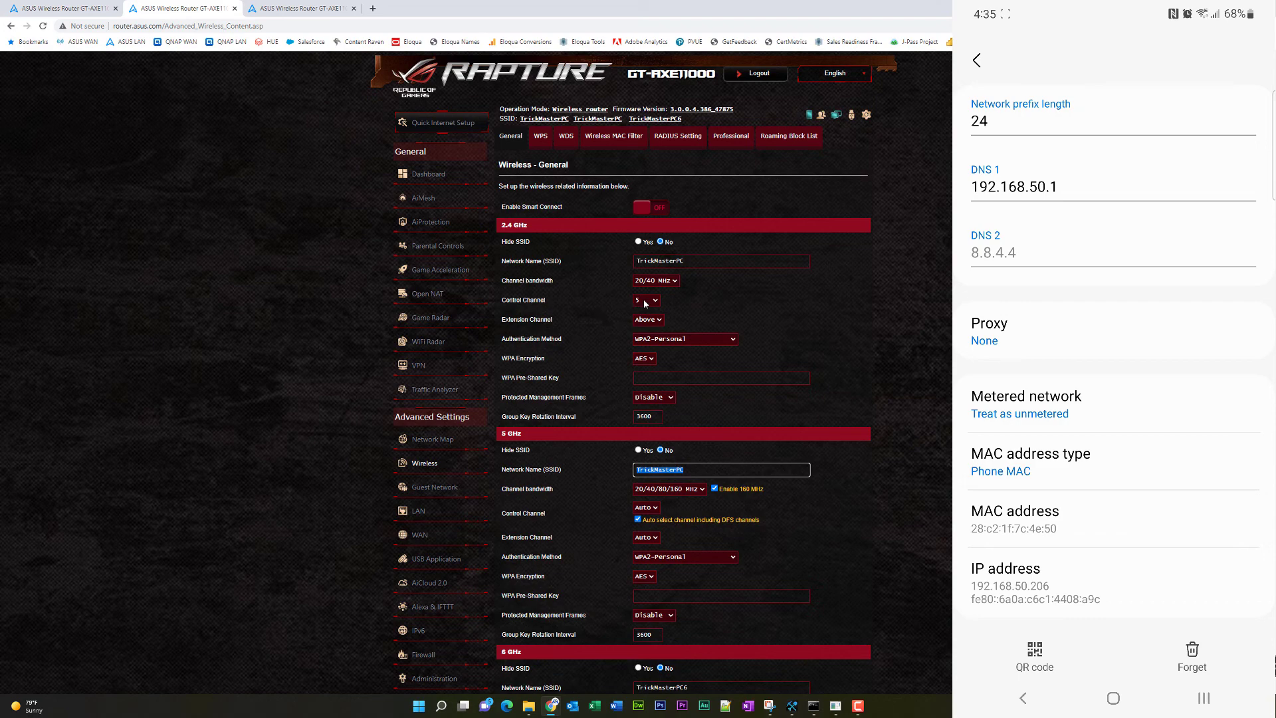
# - Change the 5 GHz control channel from automatic to channel 108
pyautogui.scroll(-3, 572, 385)
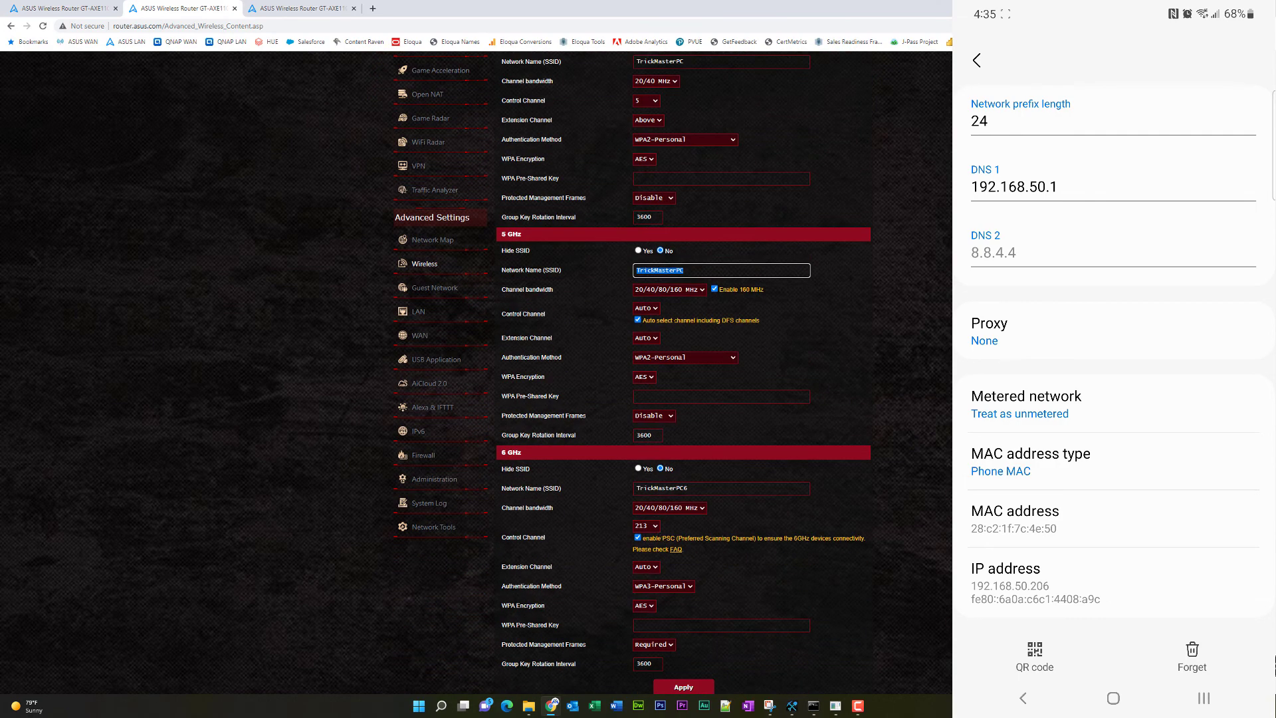
pyautogui.click(651, 339)
pyautogui.click(655, 309)
pyautogui.click(644, 409)
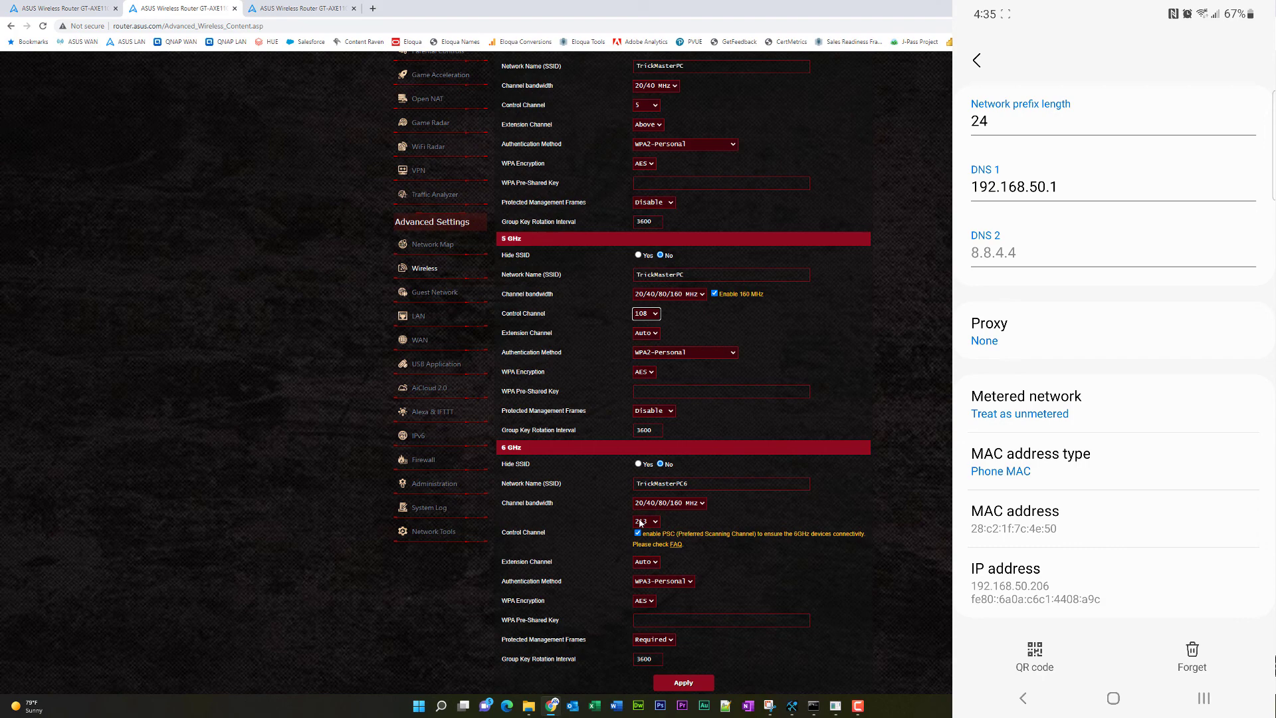
pyautogui.scroll(1, 862, 517)
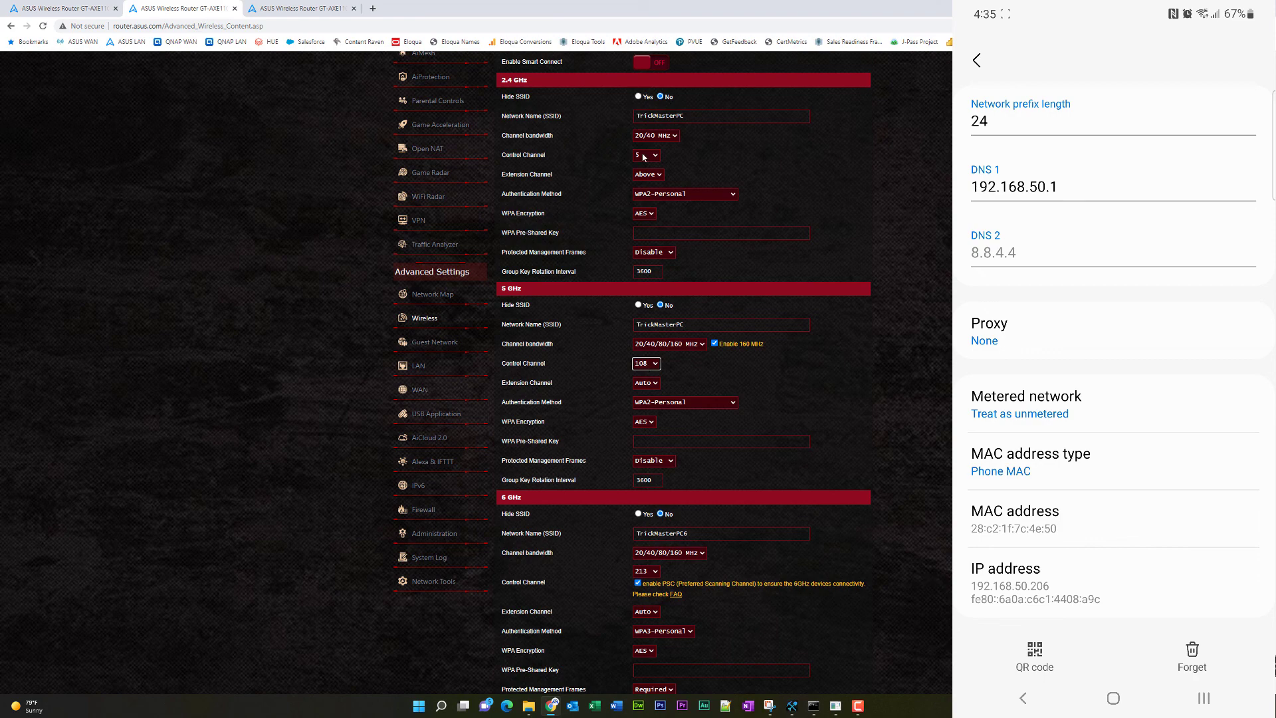
pyautogui.scroll(1, 949, 442)
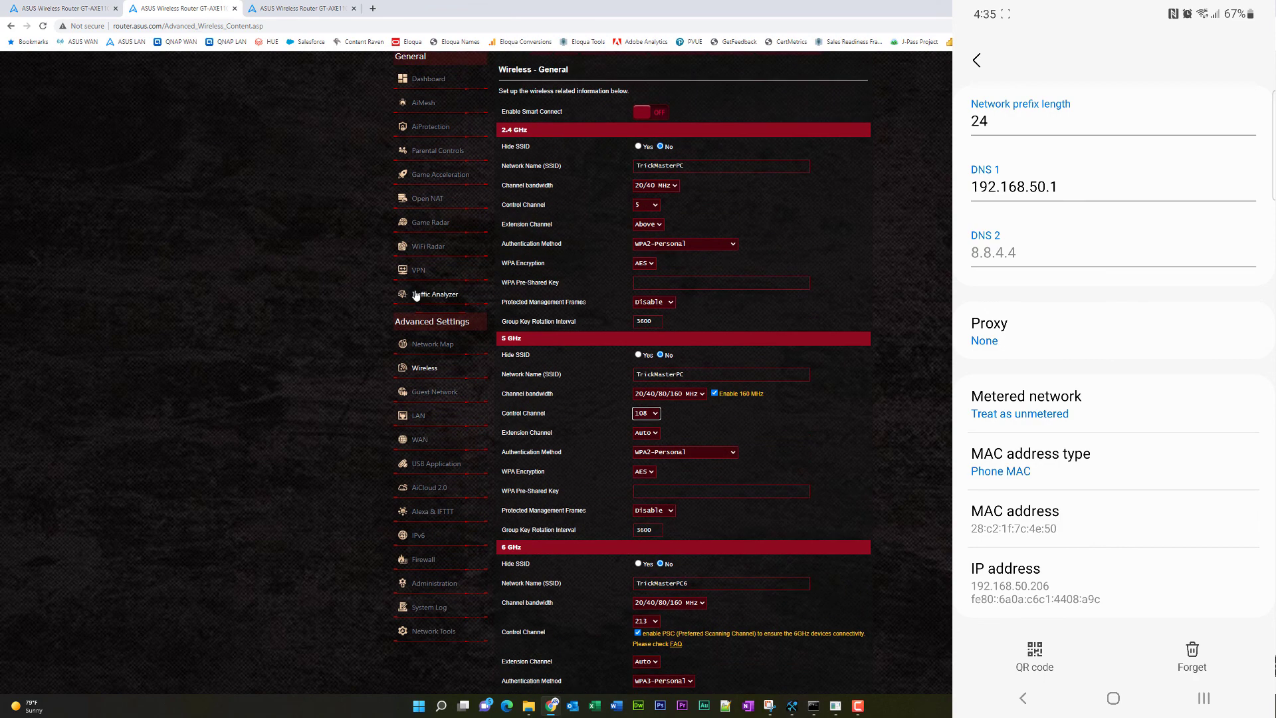